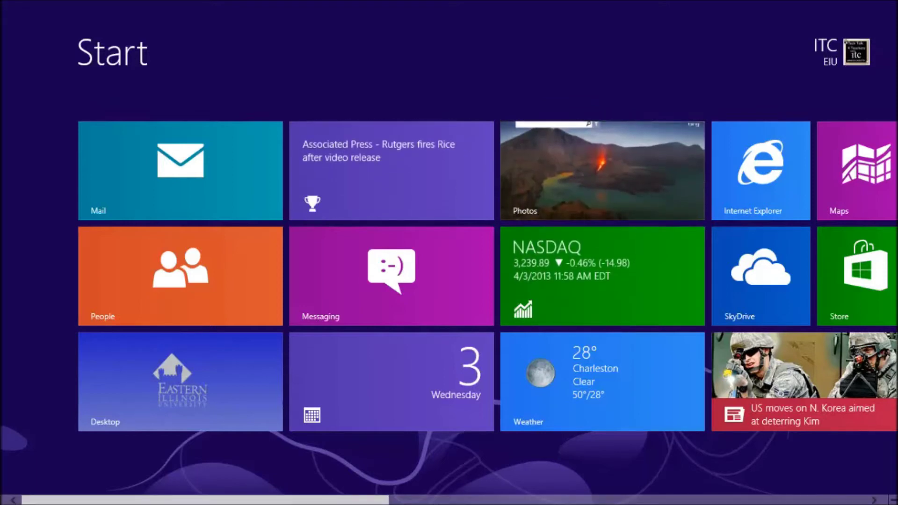
- Launch Audacity from the Start screen and bring its window up on the desktop
scroll(449, 276, "down", 10)
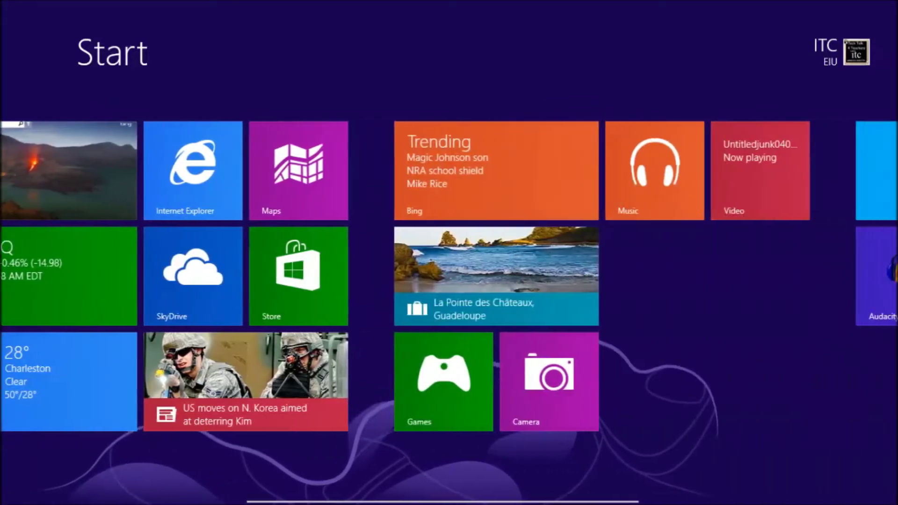
scroll(449, 276, "down", 2)
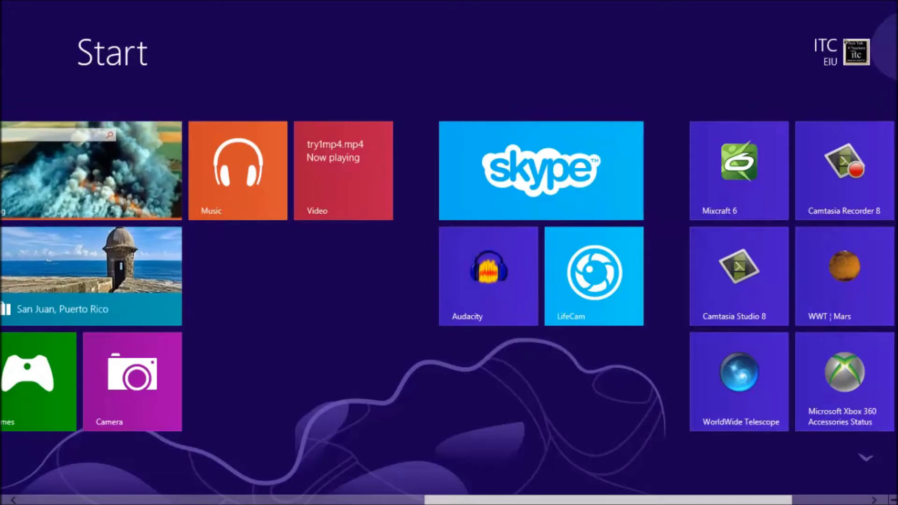
left_click(488, 276)
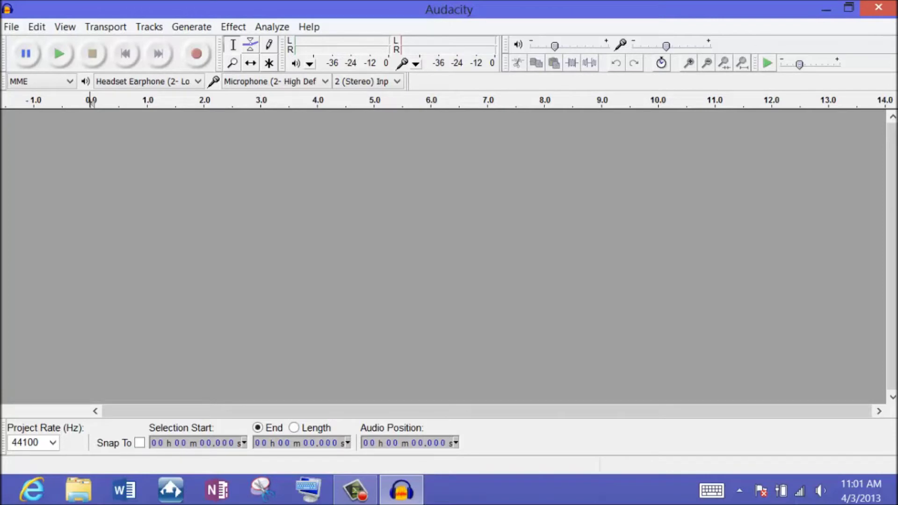
left_click(825, 10)
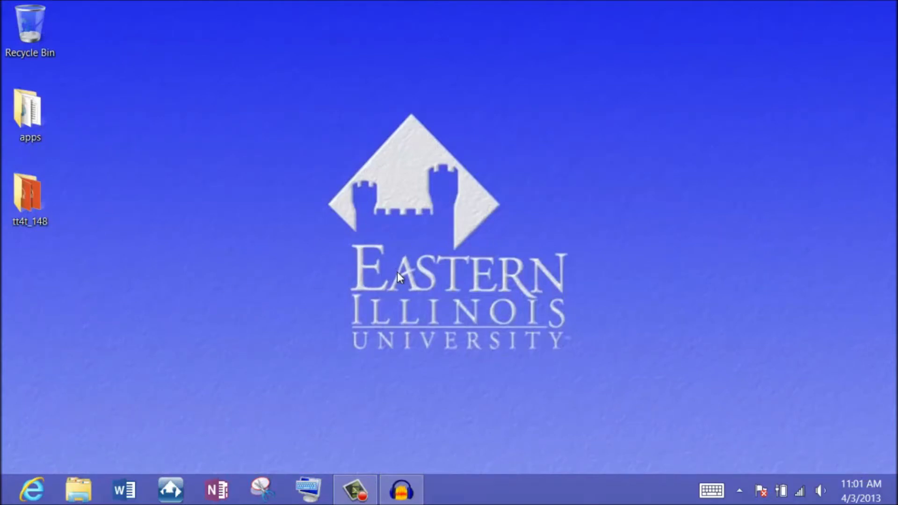
left_click(405, 498)
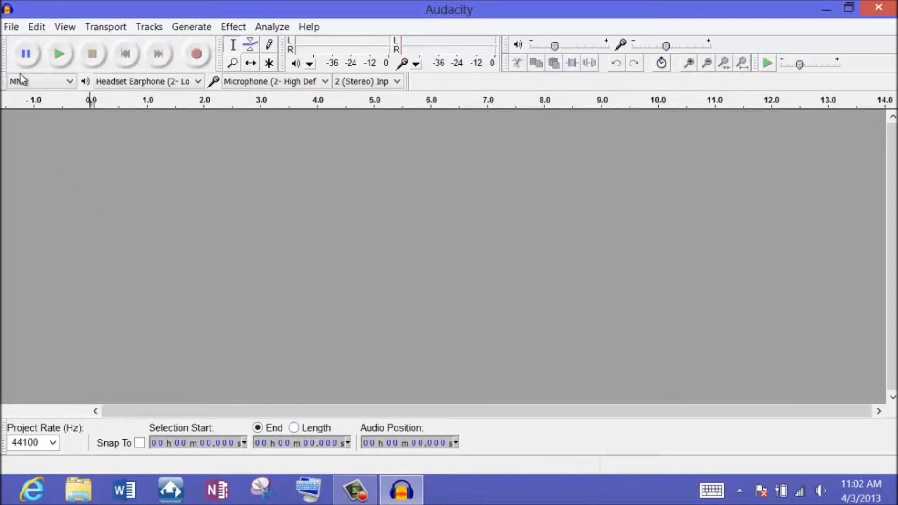
- Import the audio file tt4t_148A from the tt4t_148 folder, making a copy of the files before editing
left_click(10, 29)
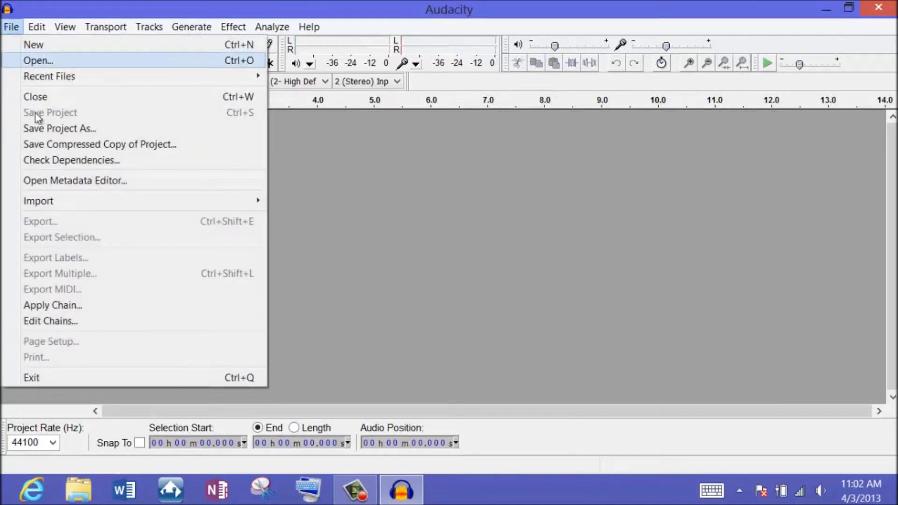
mouse_move(53, 202)
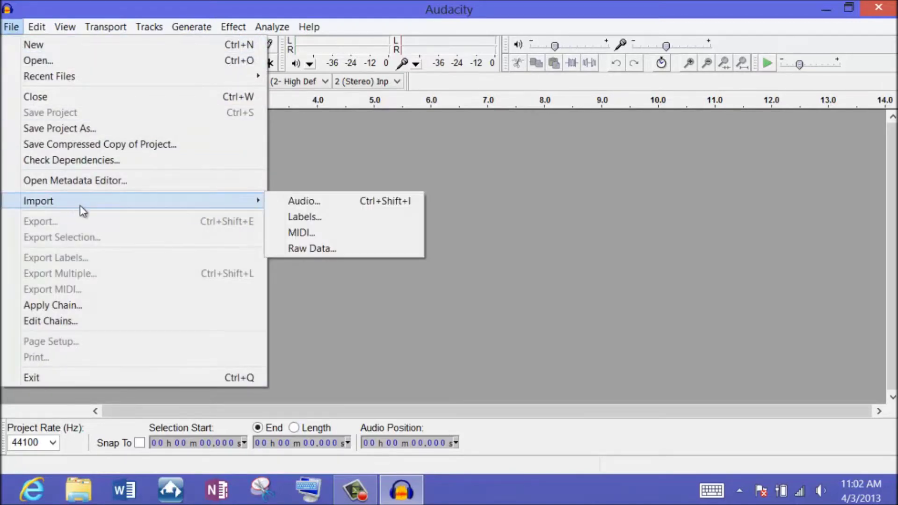
left_click(304, 202)
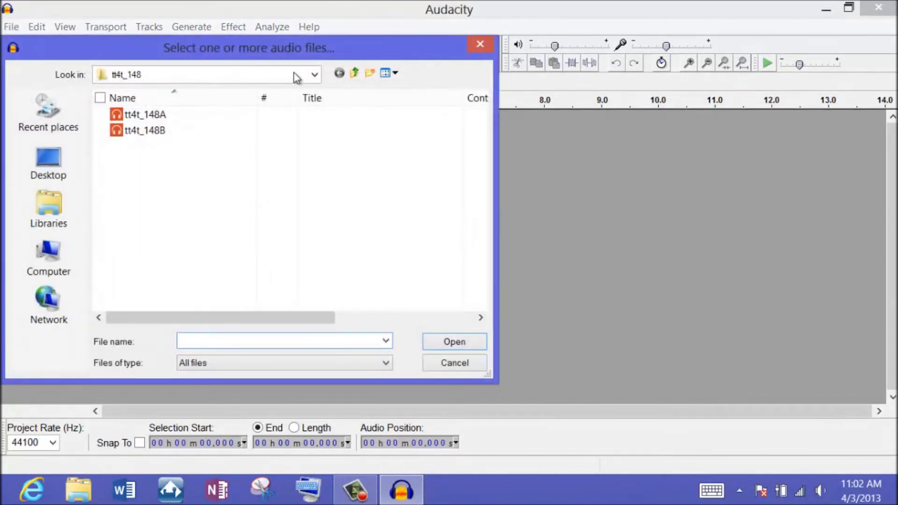
left_click_drag(301, 49, 408, 96)
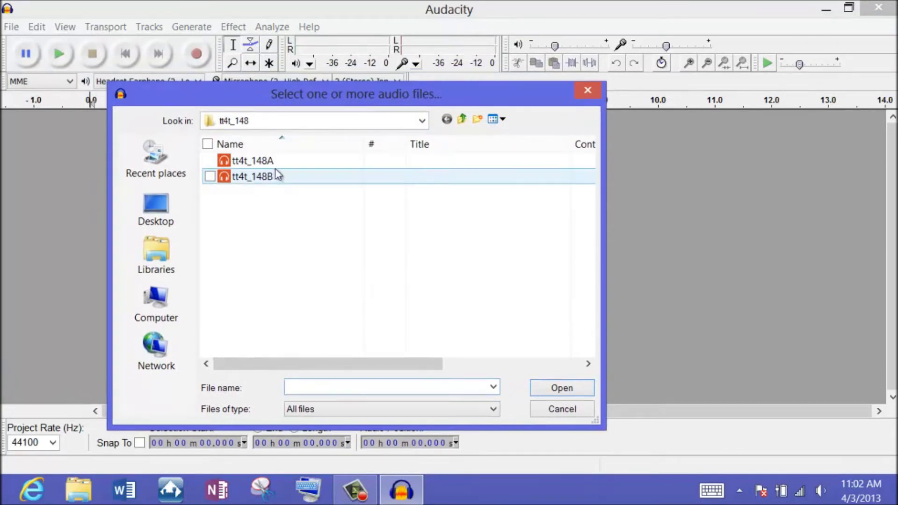
left_click(253, 164)
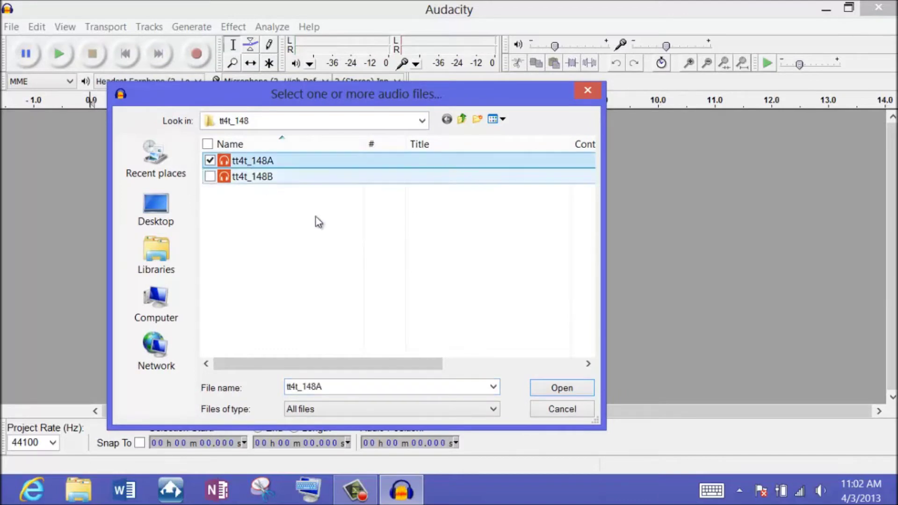
left_click(558, 392)
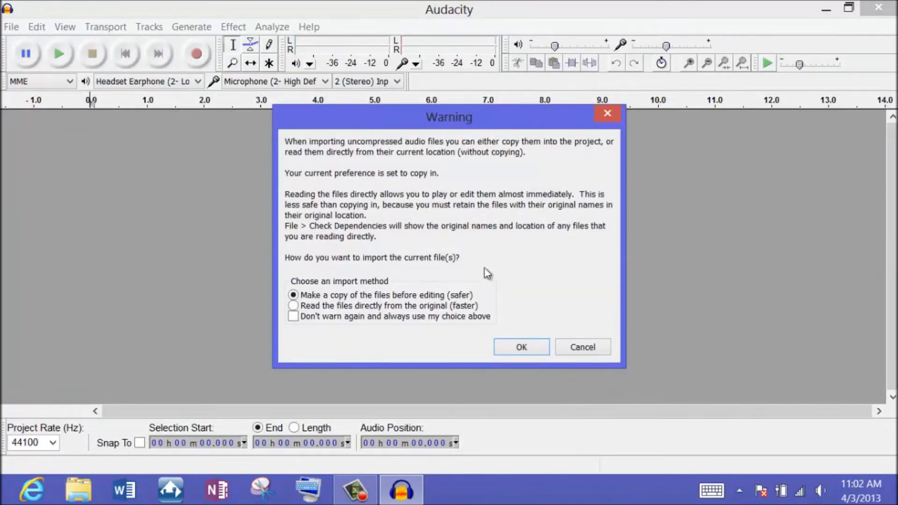
left_click(521, 349)
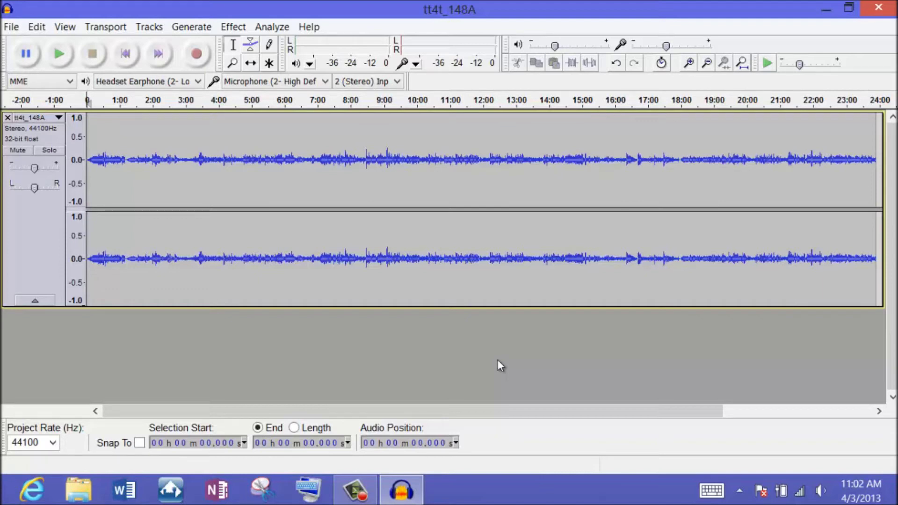
- Delete the quiet opening of tt4t_148A from about 0.2 s to 4 s and play back the new beginning
left_click(691, 64)
left_click(690, 63)
left_click(690, 64)
left_click(690, 64)
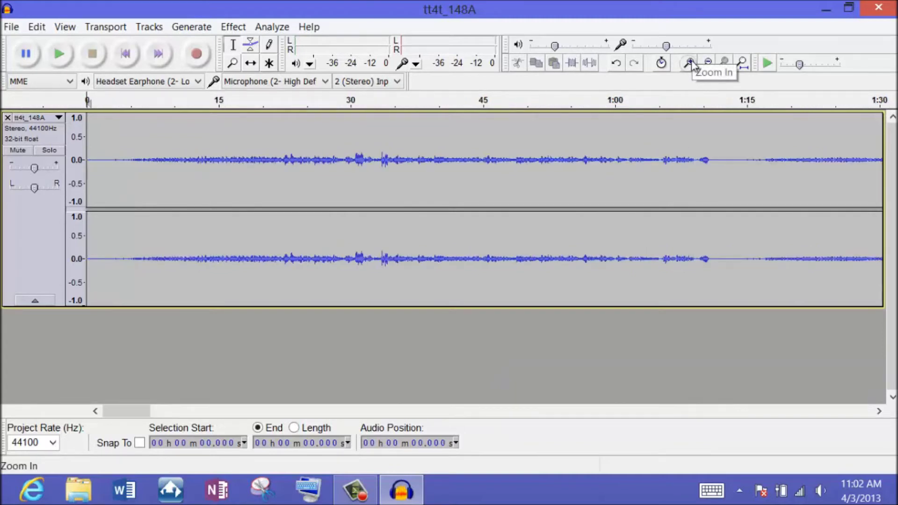
left_click(691, 63)
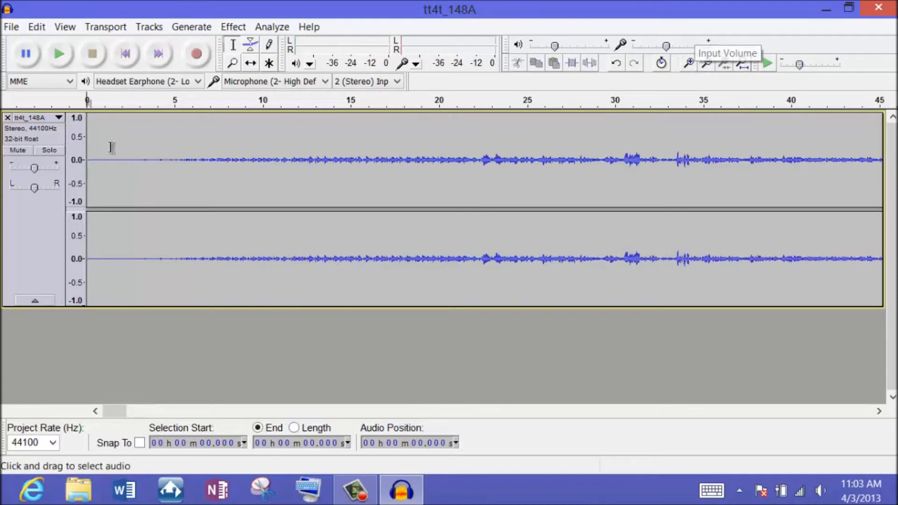
left_click(93, 140)
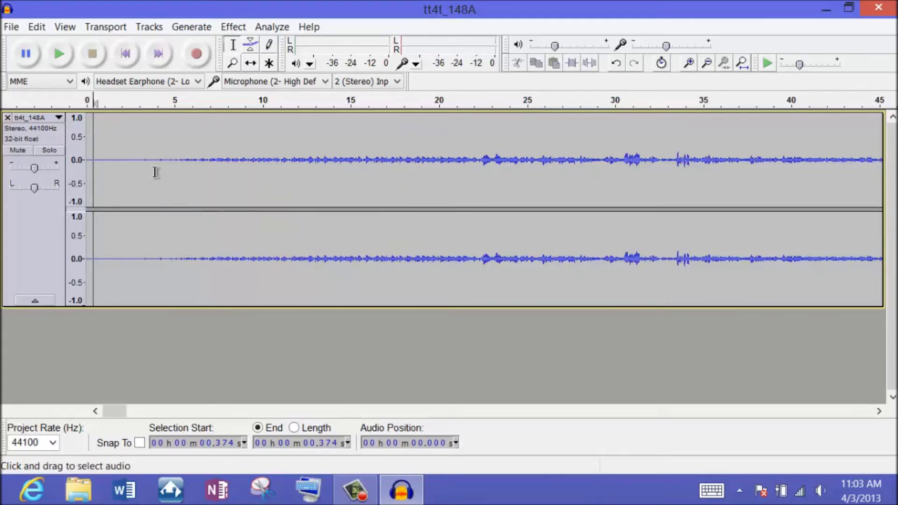
left_click_drag(157, 175, 91, 181)
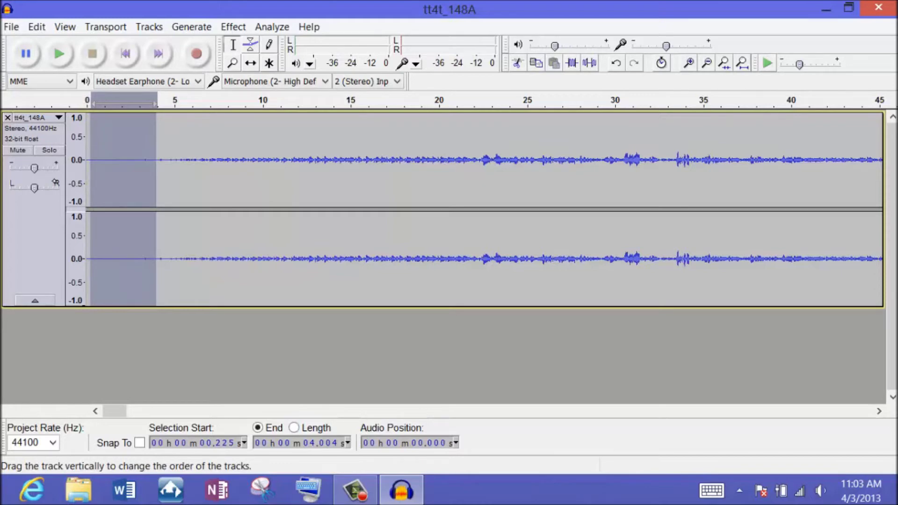
key("Delete")
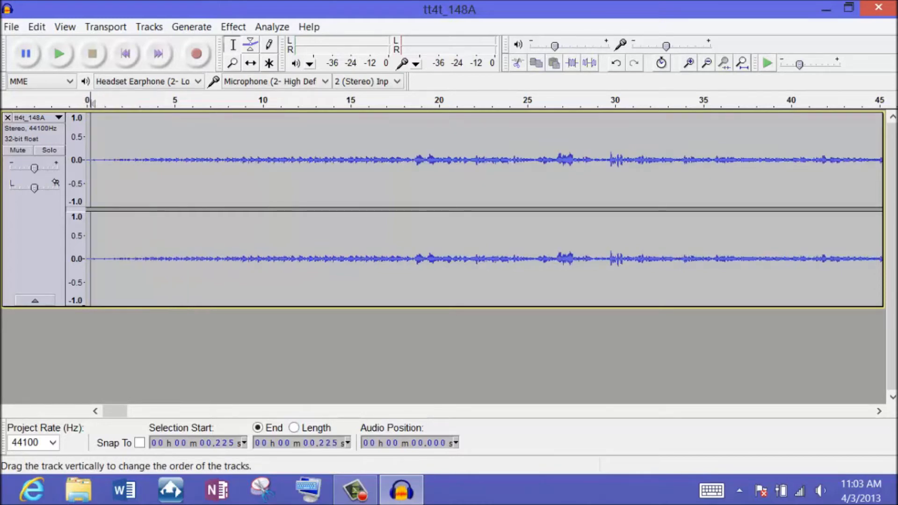
left_click(63, 55)
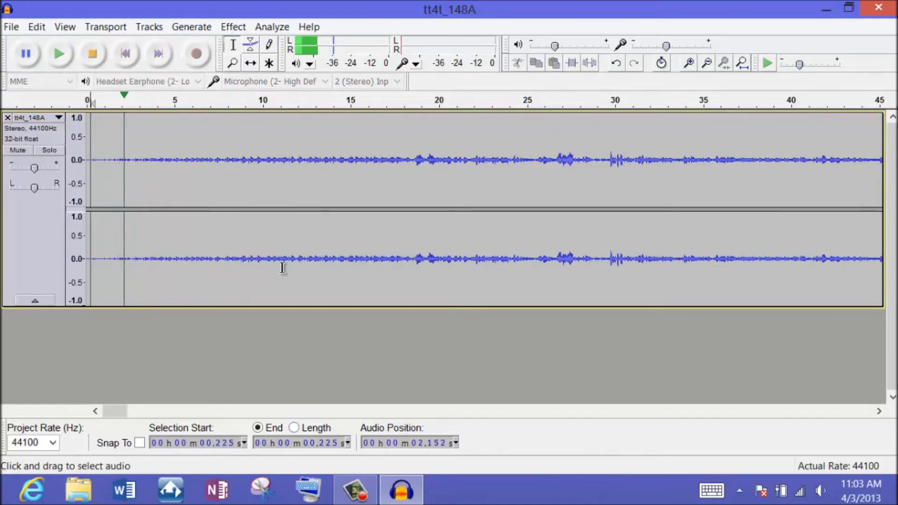
left_click(93, 55)
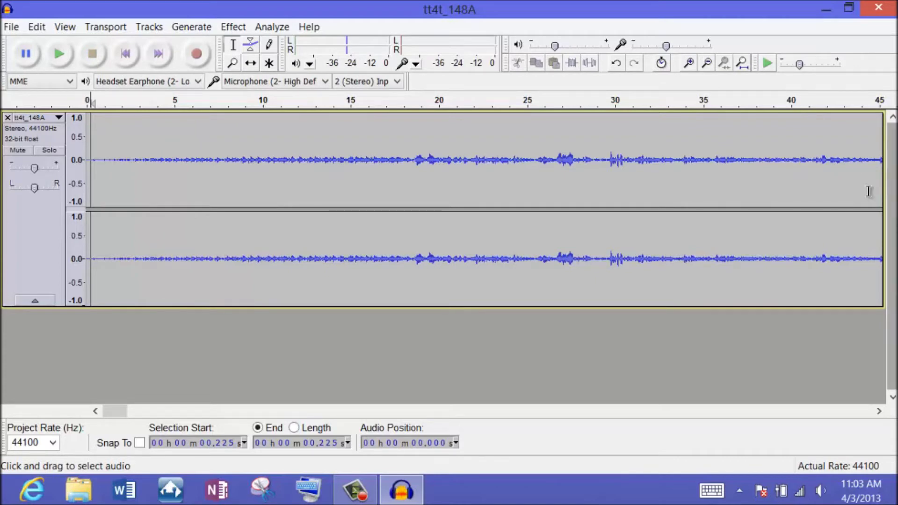
- Import the audio file tt4t_148B from the tt4t_148 folder as a second track, copying the files before editing
left_click(18, 27)
mouse_move(54, 200)
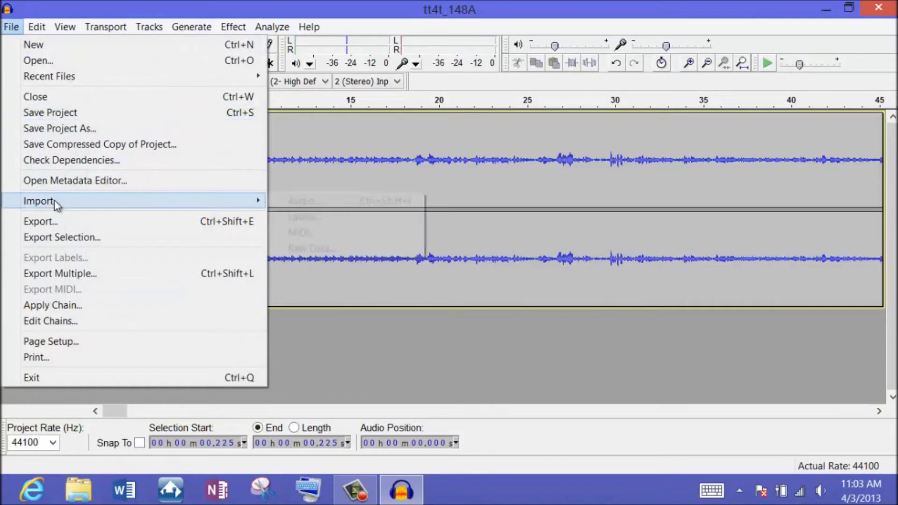
left_click(315, 201)
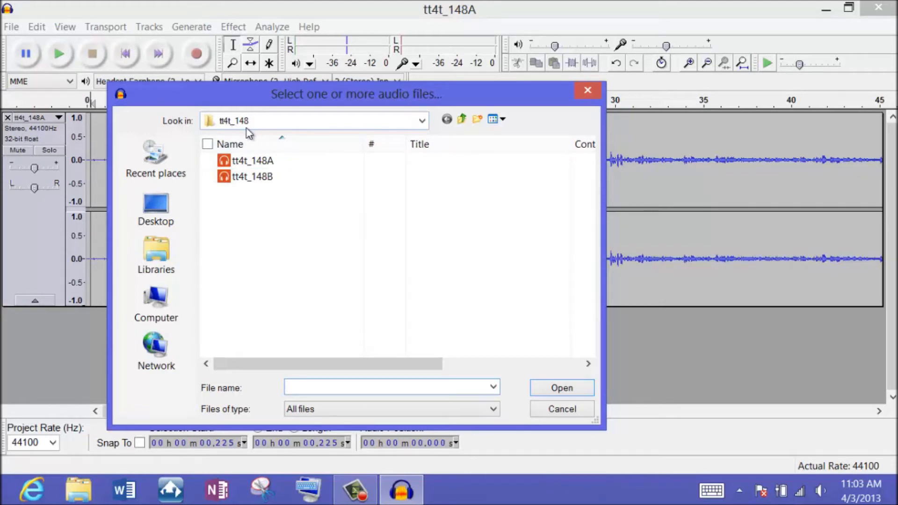
left_click(235, 178)
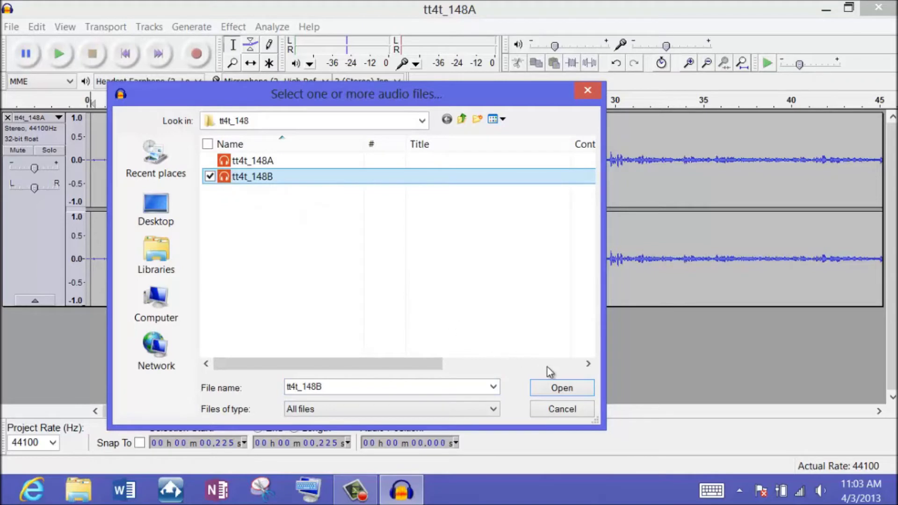
left_click(560, 389)
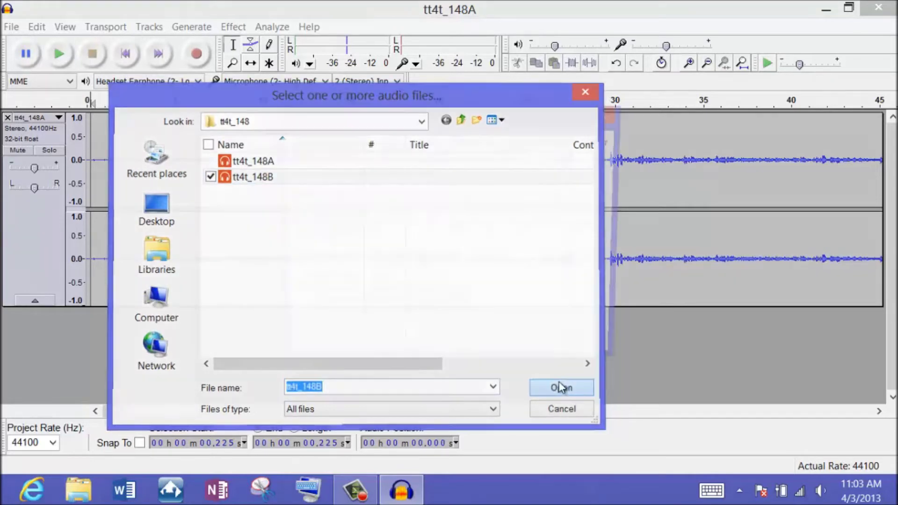
left_click(532, 349)
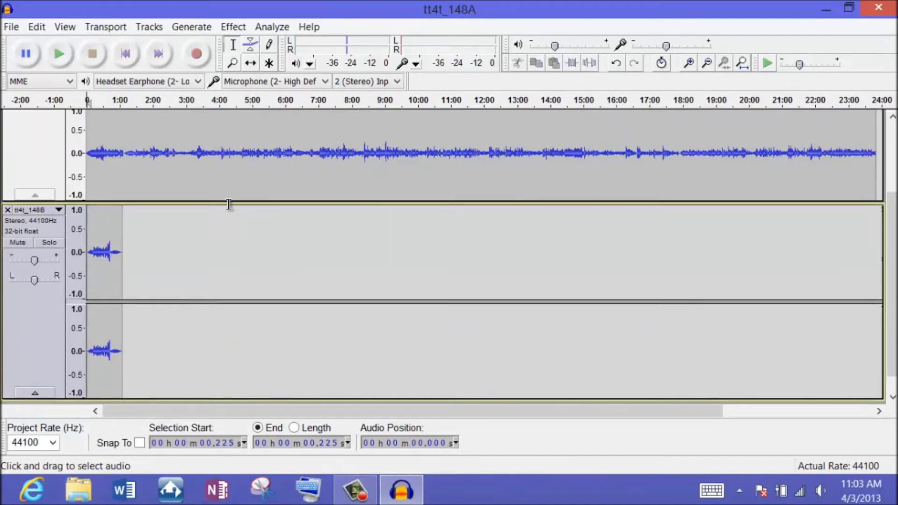
- Shift the tt4t_148B clip in time to start at about 23:55, just after the end of tt4t_148A
left_click(251, 63)
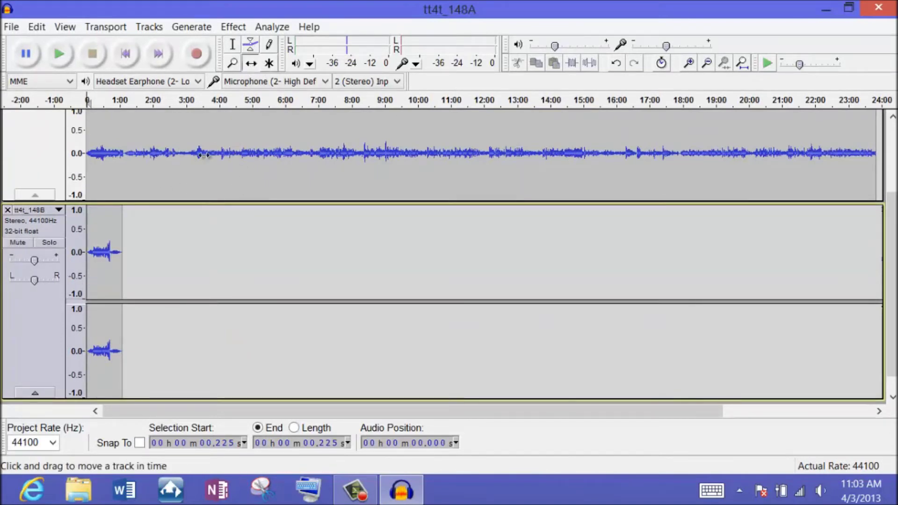
left_click_drag(105, 236, 875, 253)
left_click_drag(678, 417, 807, 414)
mouse_move(710, 296)
left_mouse_down()
mouse_move(735, 294)
mouse_move(723, 293)
left_mouse_up()
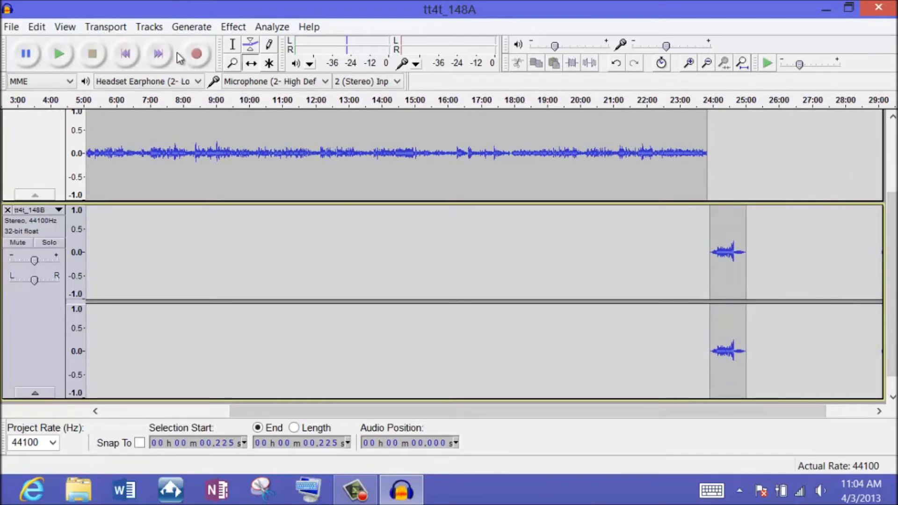
- Close the gap between the tracks by shifting the tt4t_148B clip earlier to start at about 23:51, right after tt4t_148A ends
left_click(694, 145)
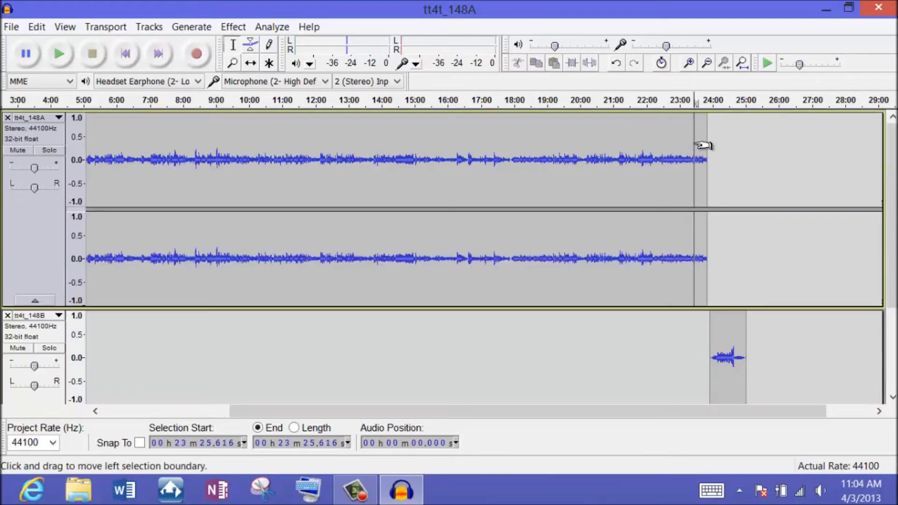
left_click(688, 65)
left_click(689, 65)
left_click(689, 65)
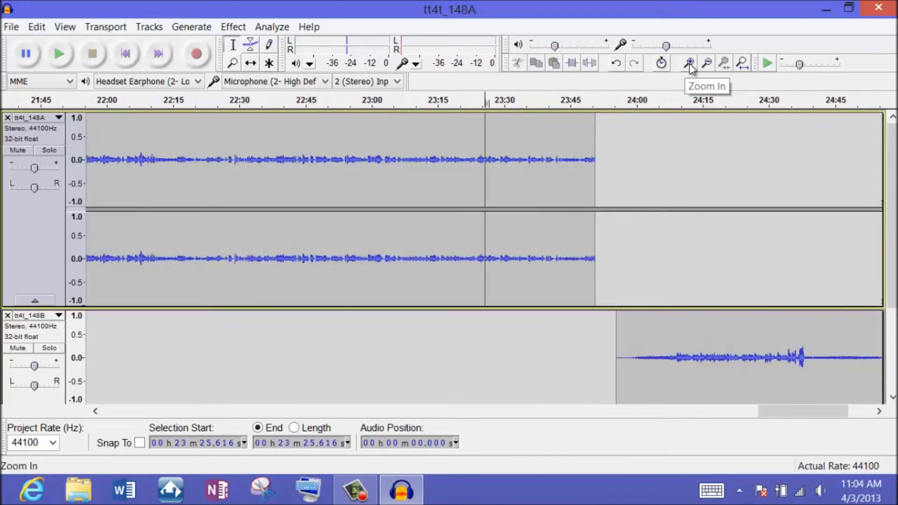
left_click(689, 65)
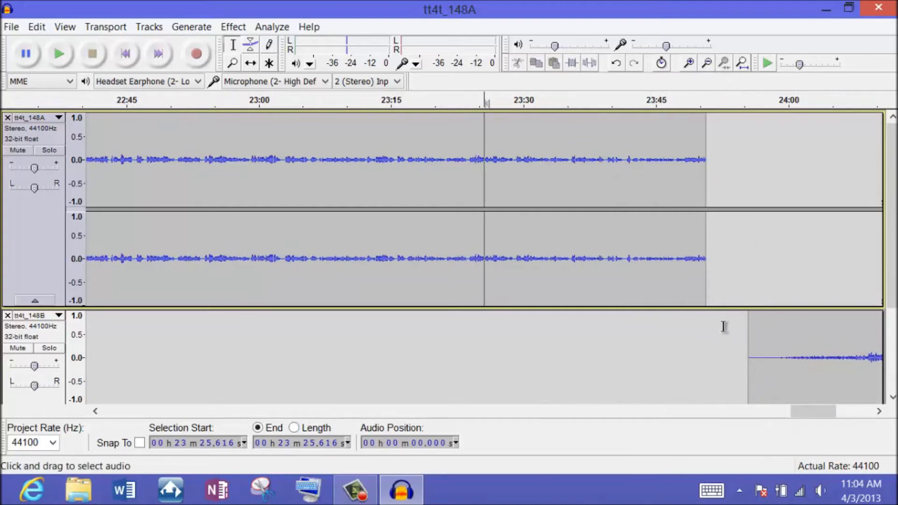
left_click(250, 62)
left_click_drag(818, 345, 779, 344)
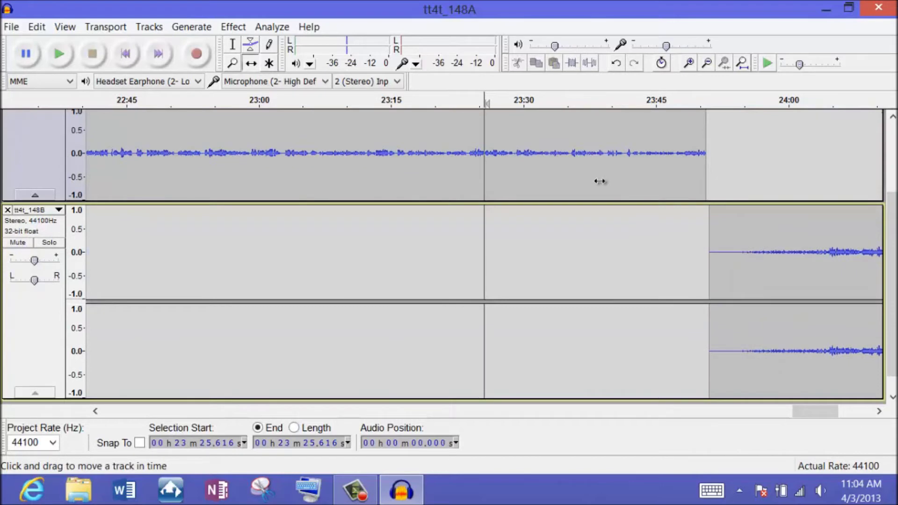
- Play both tracks from about 23:46 with the Selection Tool to hear the transition from tt4t_148A to tt4t_148B, and stop playback
left_click(233, 45)
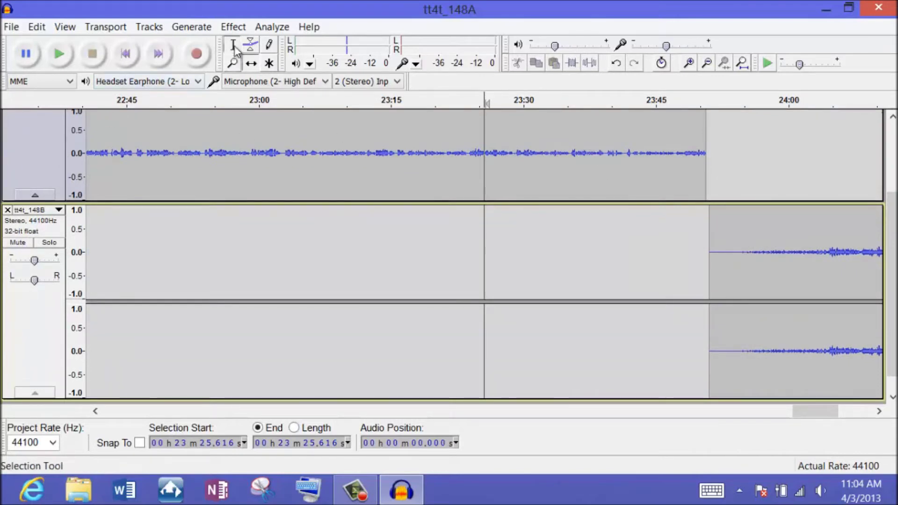
left_click(618, 134)
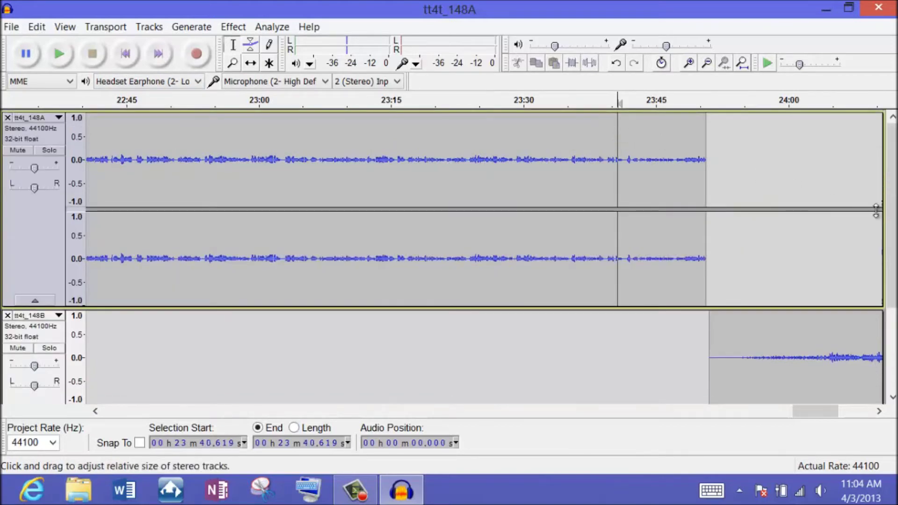
scroll(894, 230, "down", 1)
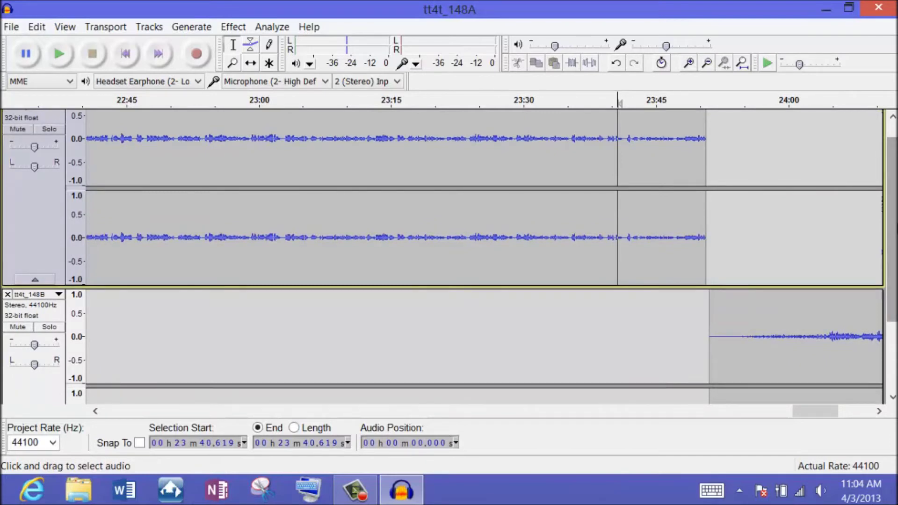
left_click(663, 235)
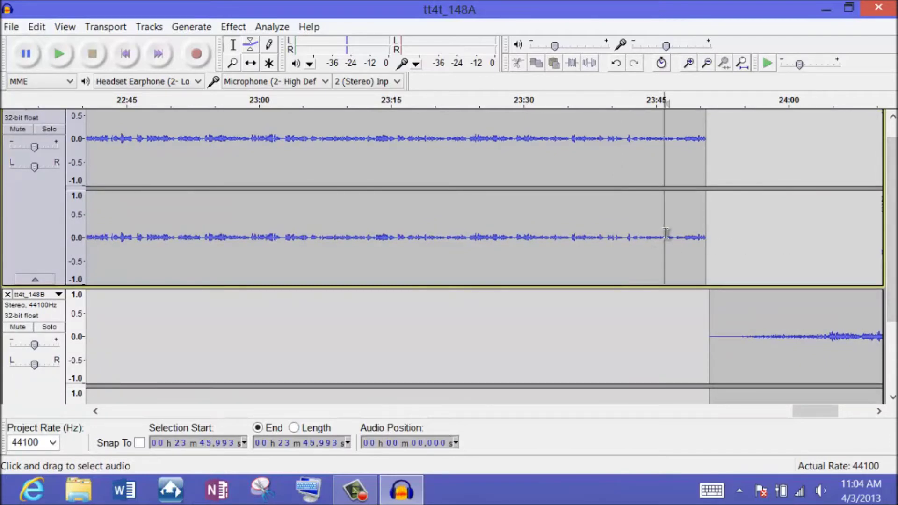
scroll(259, 227, "up", 1)
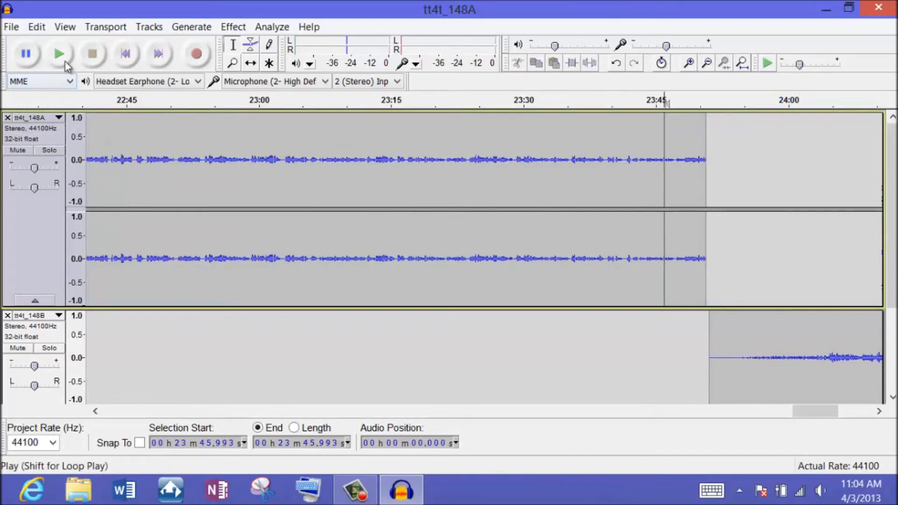
left_click(64, 60)
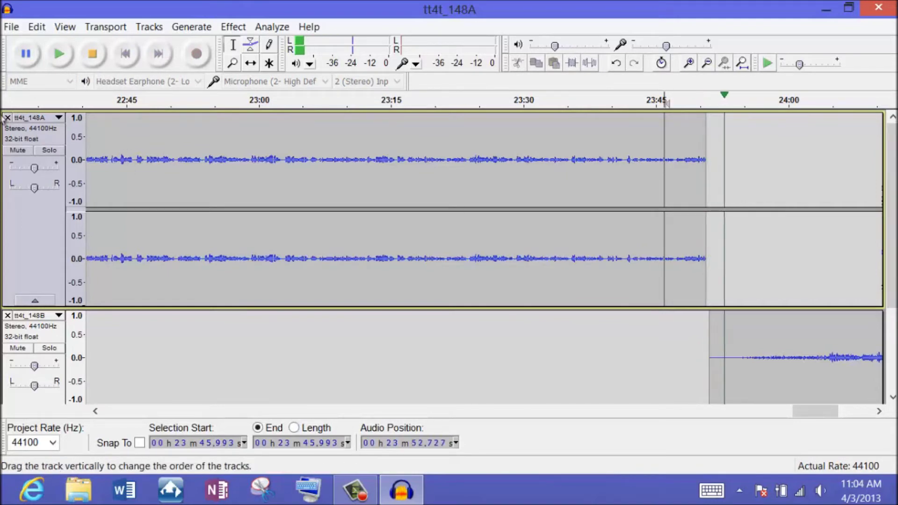
left_click(95, 54)
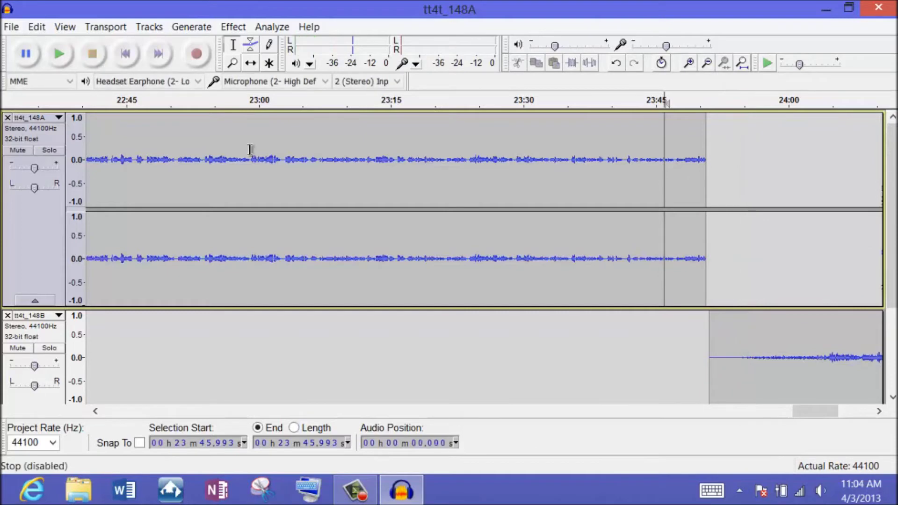
- Shift the tt4t_148B clip earlier with the Time Shift Tool to start at about 23:40, overlapping the end of tt4t_148A
left_click(252, 65)
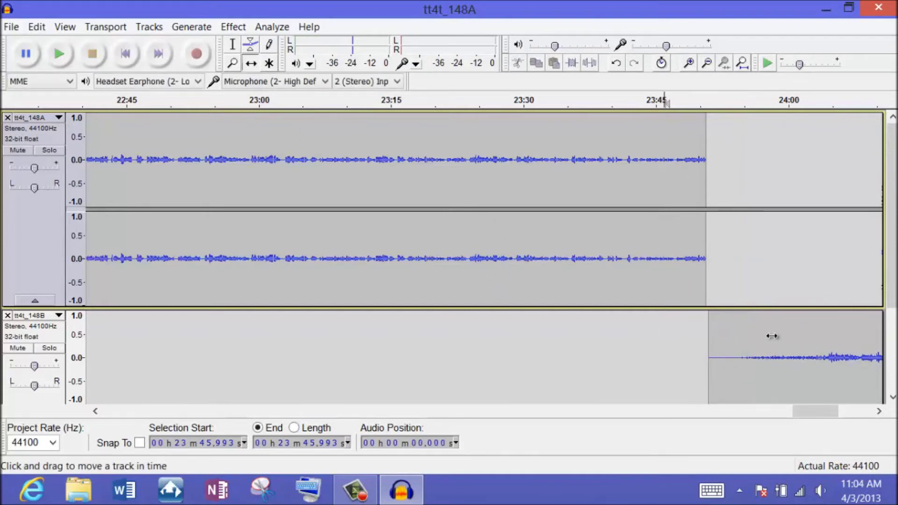
left_click_drag(788, 340, 716, 341)
left_click(716, 341)
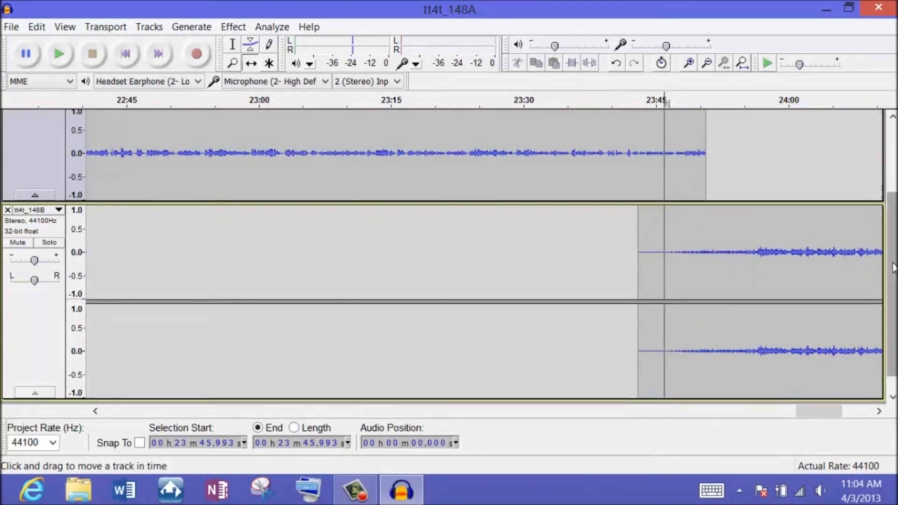
left_click_drag(894, 267, 893, 249)
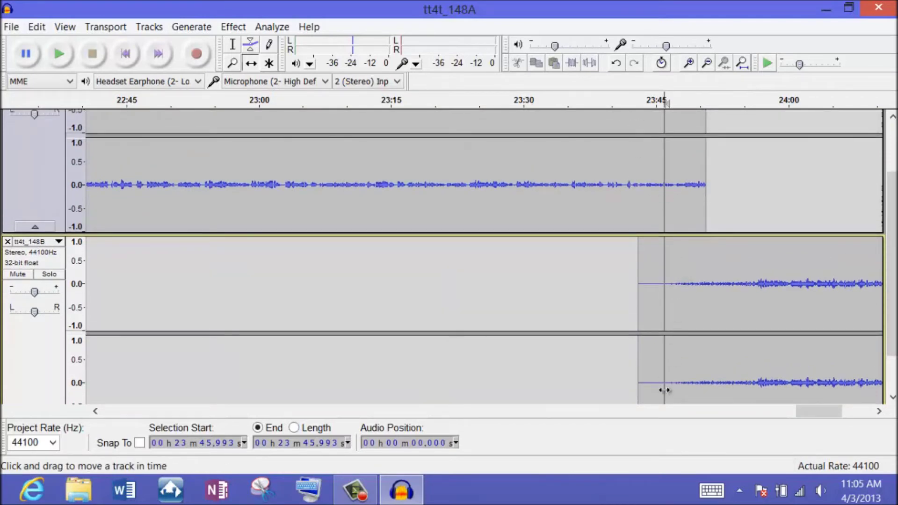
scroll(807, 281, "down", 1)
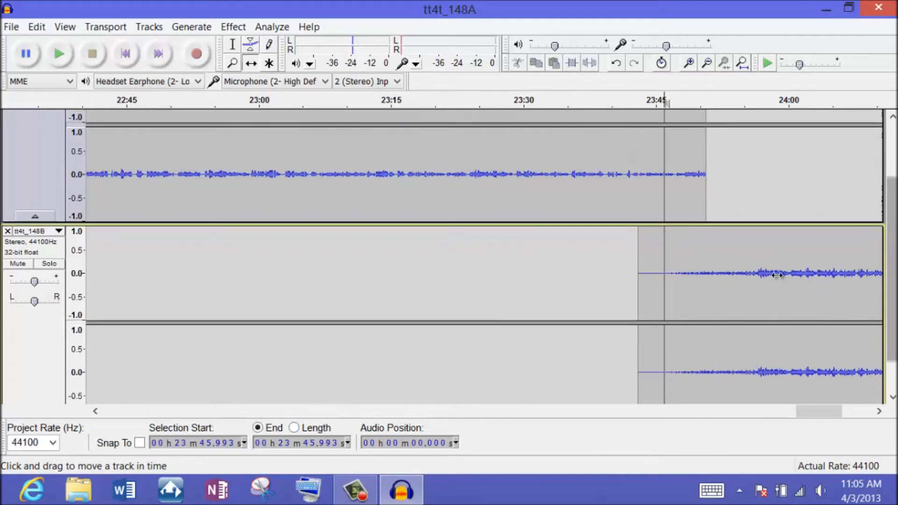
left_click_drag(772, 296, 751, 302)
scroll(752, 301, "down", 2)
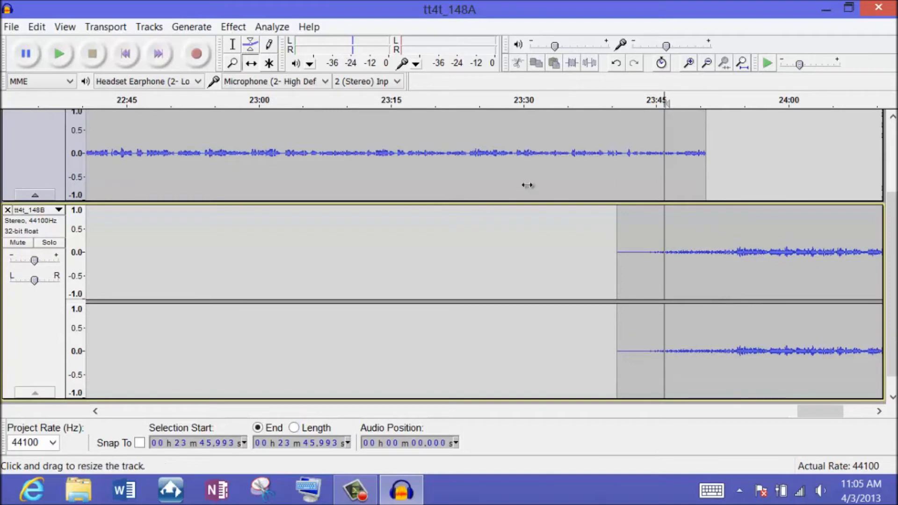
- Play the overlapping section from about 23:32 into the tt4t_148B clip, stop playback and look over both tracks
left_click(236, 46)
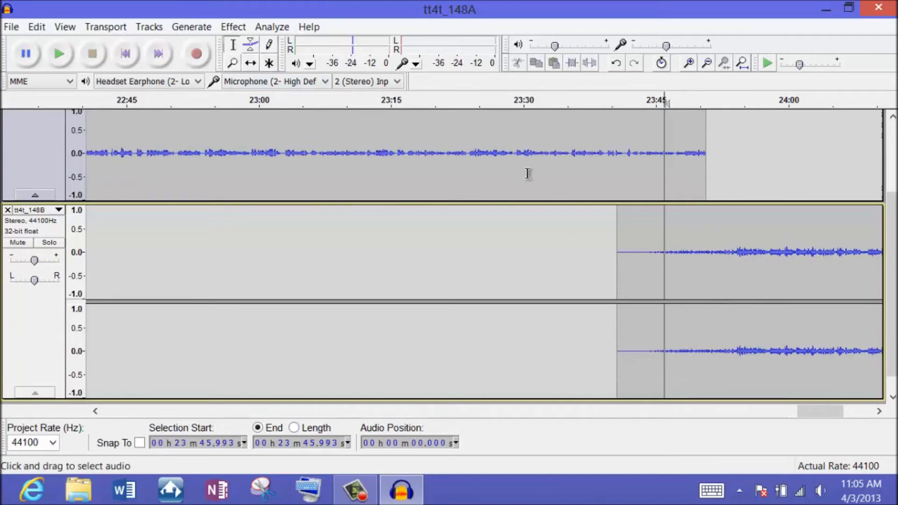
scroll(539, 139, "up", 3)
left_click(539, 140)
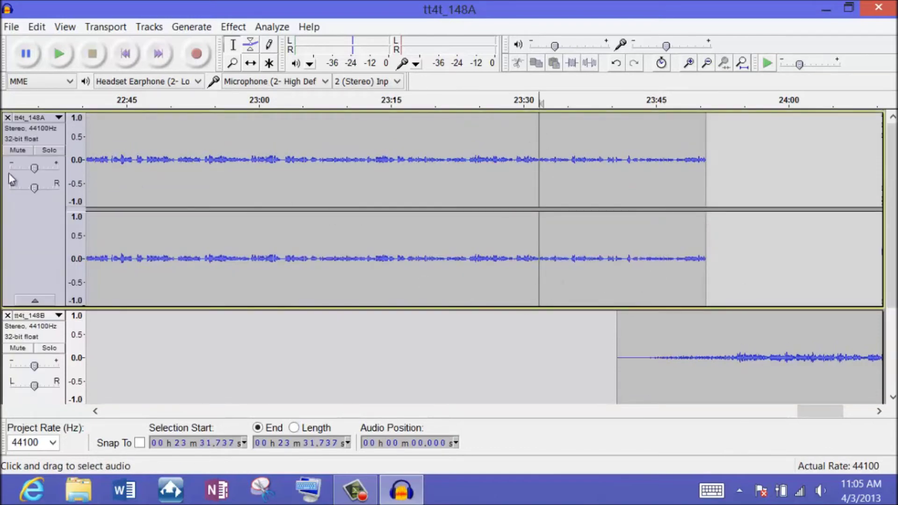
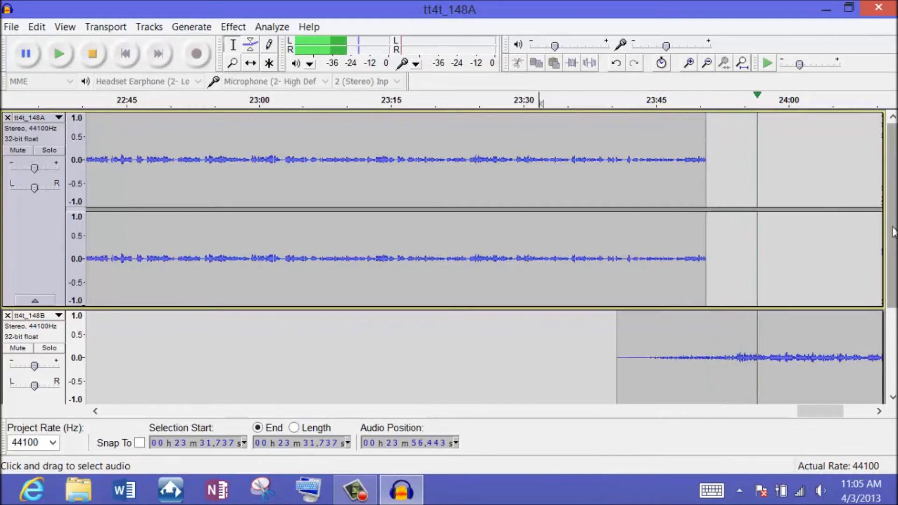
scroll(843, 251, "down", 1)
scroll(443, 257, "down", 1)
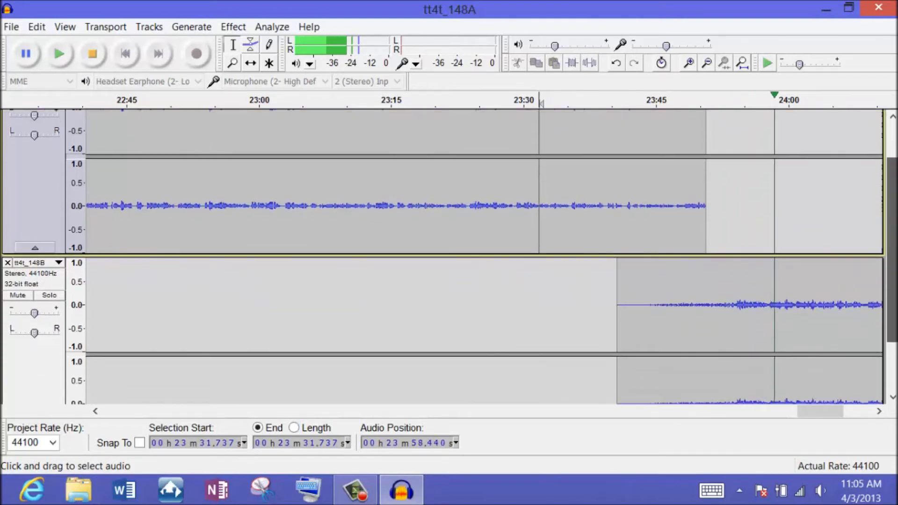
scroll(442, 256, "down", 1)
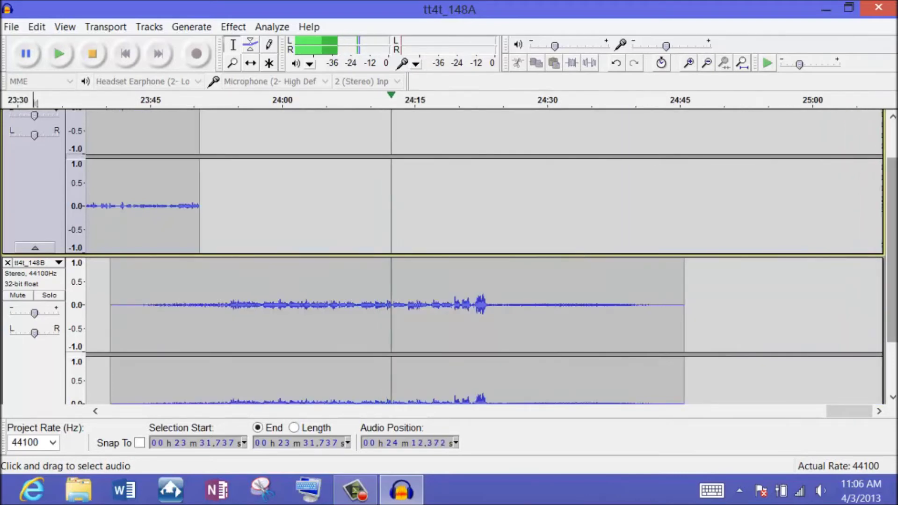
left_click(92, 54)
left_click_drag(894, 270, 812, 383)
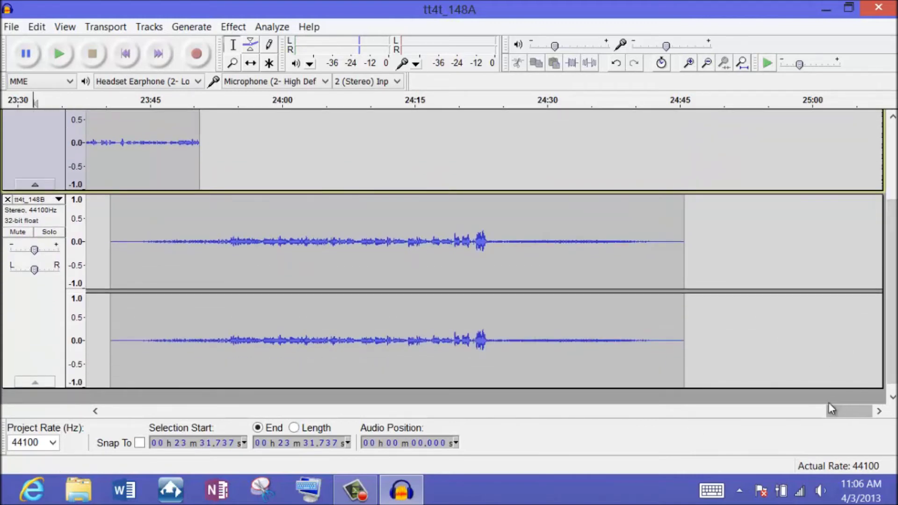
left_click_drag(894, 335, 892, 266)
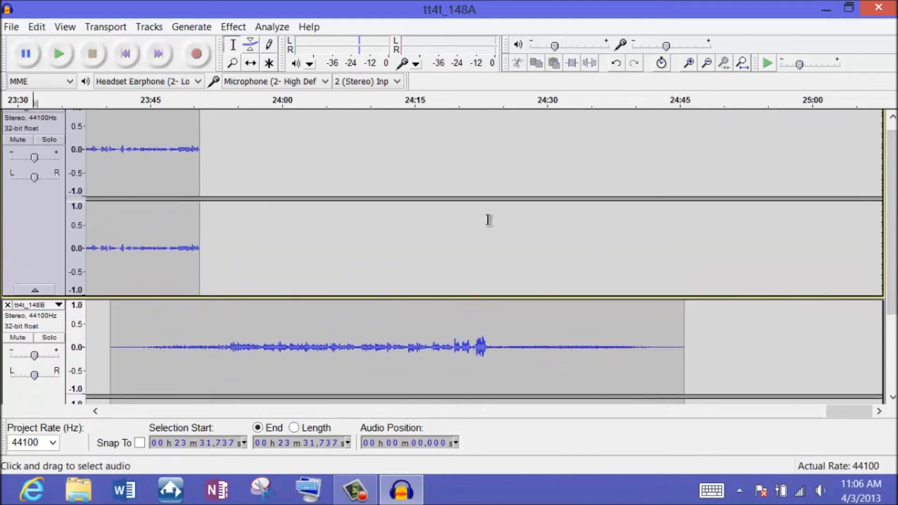
- Export both tracks to the tt4t_148 folder as a signed 16-bit WAV named tt4t_148AandB, accepting the stereo mixdown and leaving the metadata blank
left_click(11, 28)
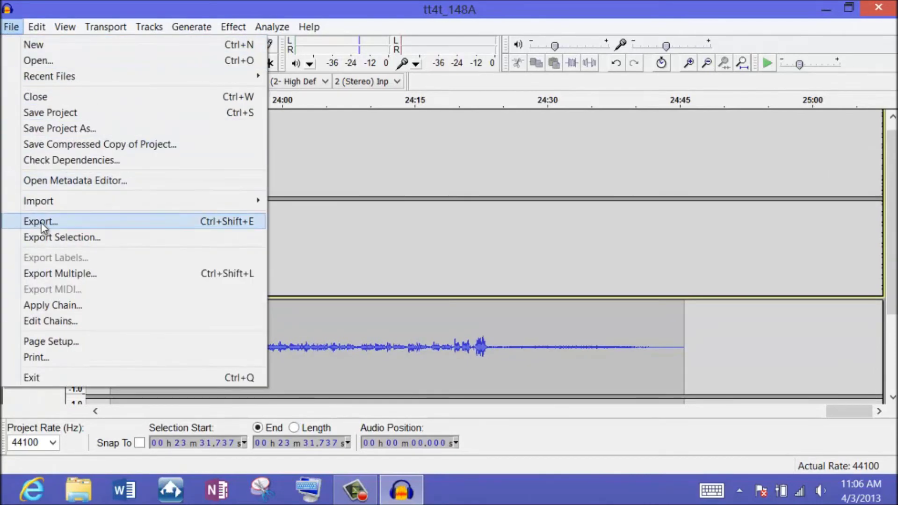
left_click(120, 222)
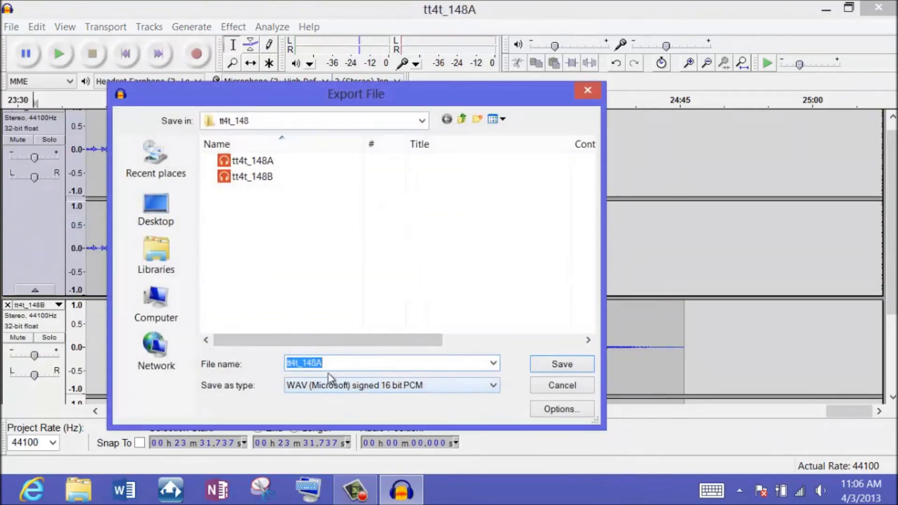
left_click(265, 236)
left_click(332, 365)
type("andB")
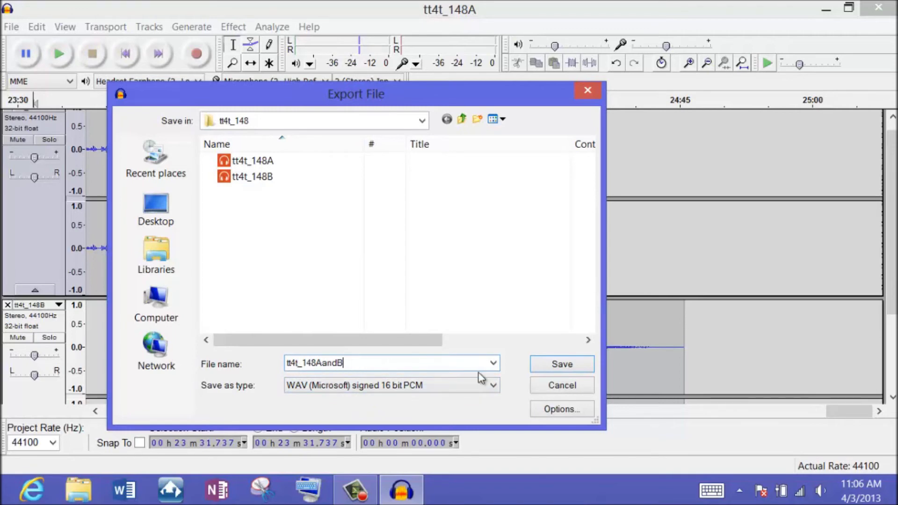
left_click(552, 366)
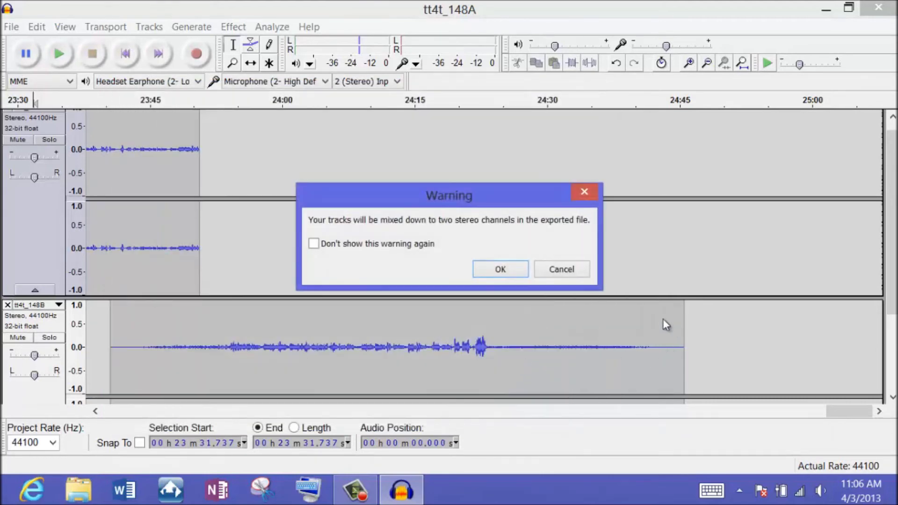
left_click(499, 274)
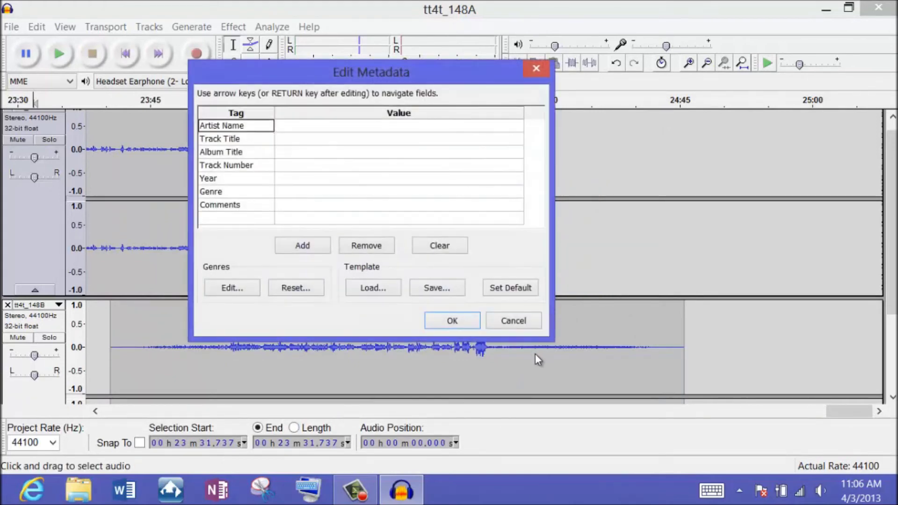
left_click(300, 129)
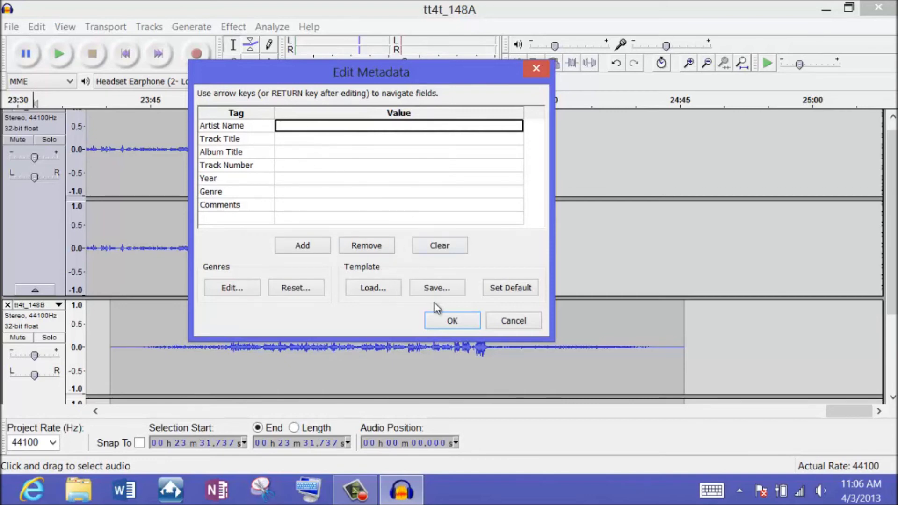
left_click(452, 321)
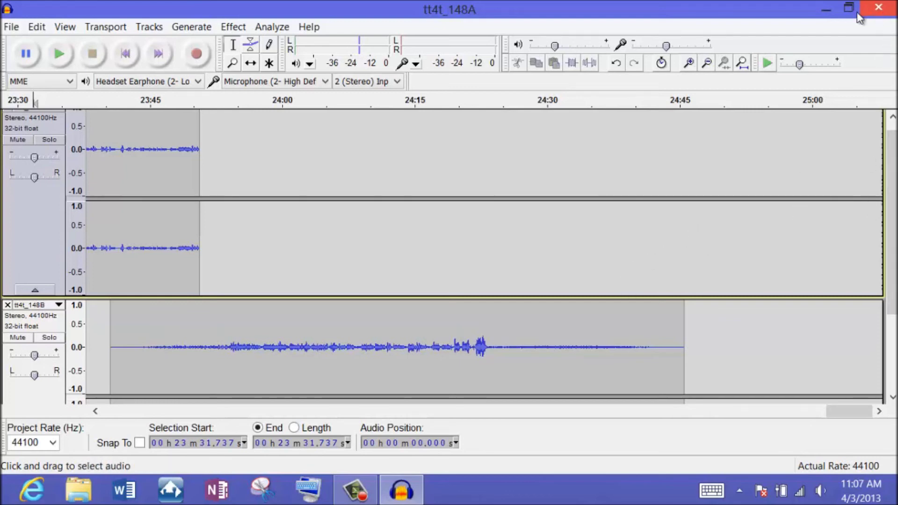
- Switch to the desktop, open the tt4t_148 folder and play the exported tt4t_148AandB file, leaving the player for the Start screen
left_click(825, 14)
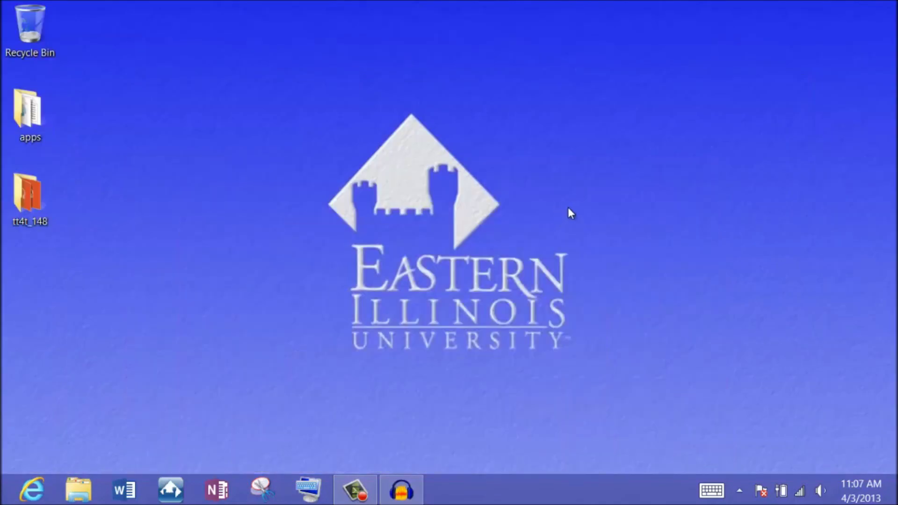
left_click(21, 192)
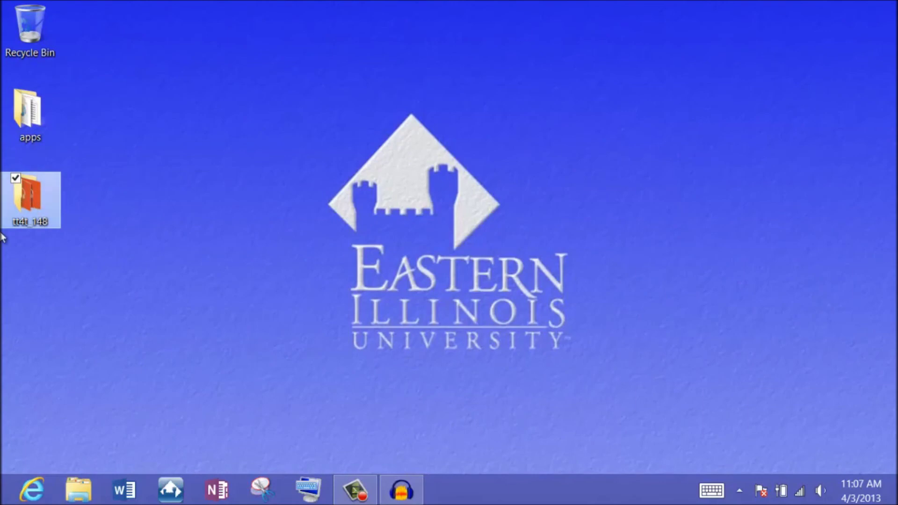
key("Return")
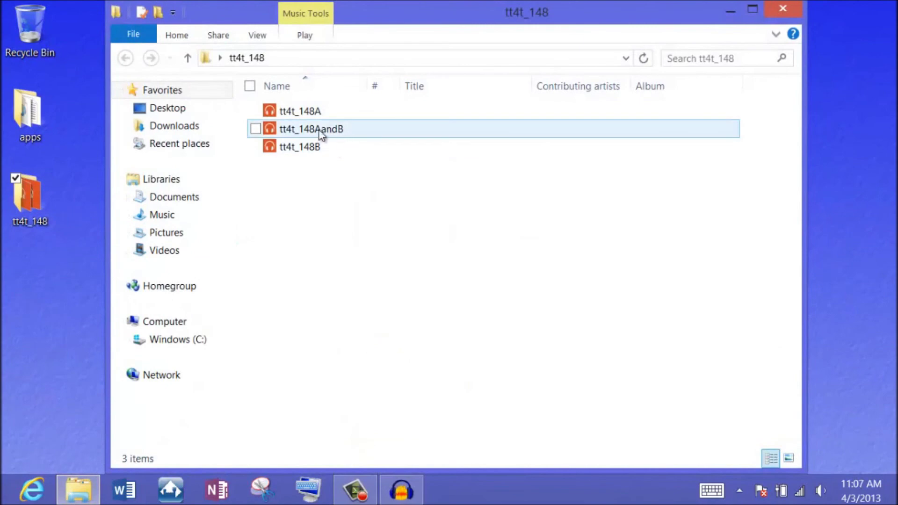
left_click(325, 133)
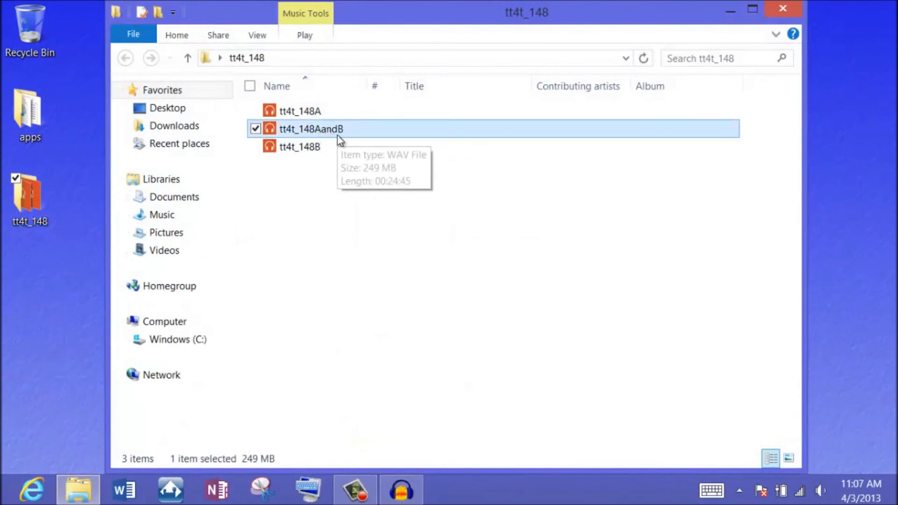
double_click(337, 136)
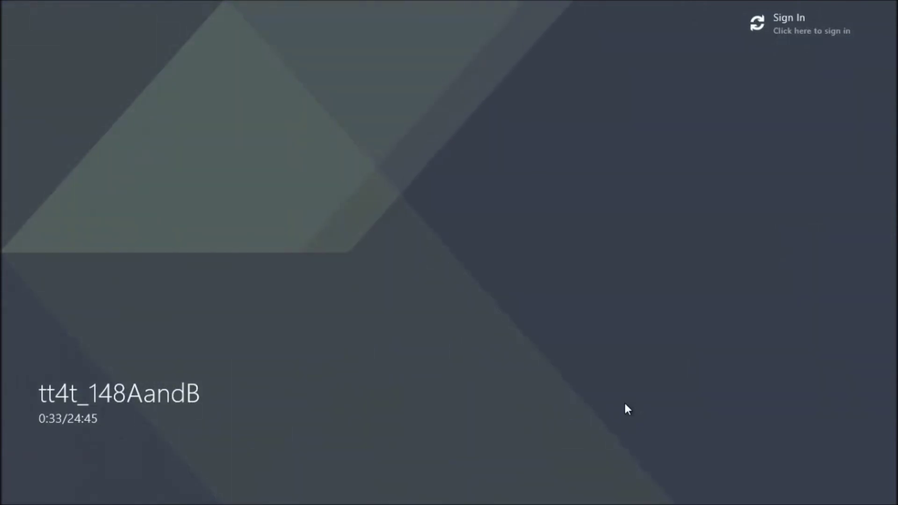
key("super")
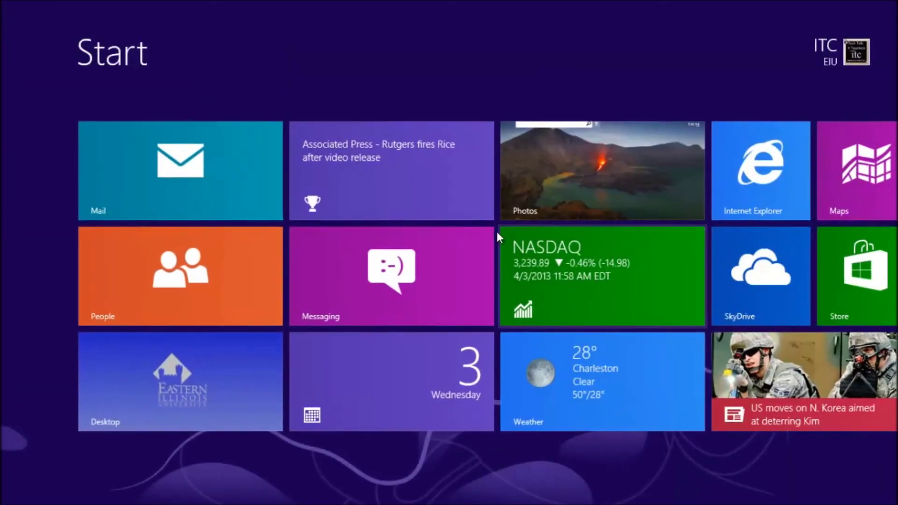